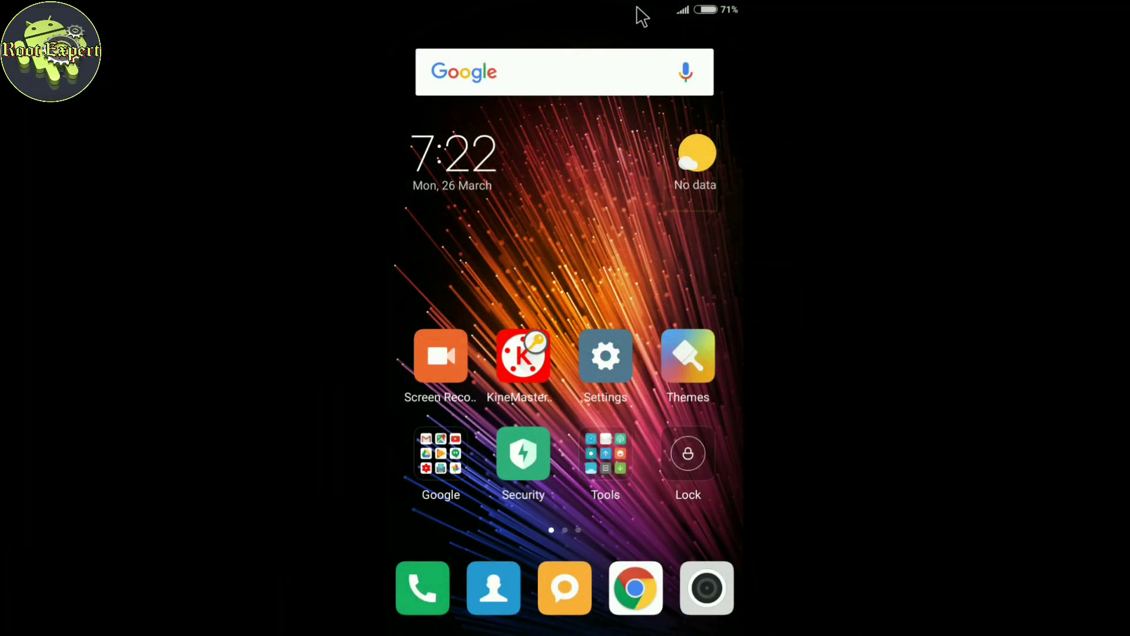
Step: Pull down the notification shade and clear all old notifications, returning to the home screen
left_click_drag(638, 14, 551, 605)
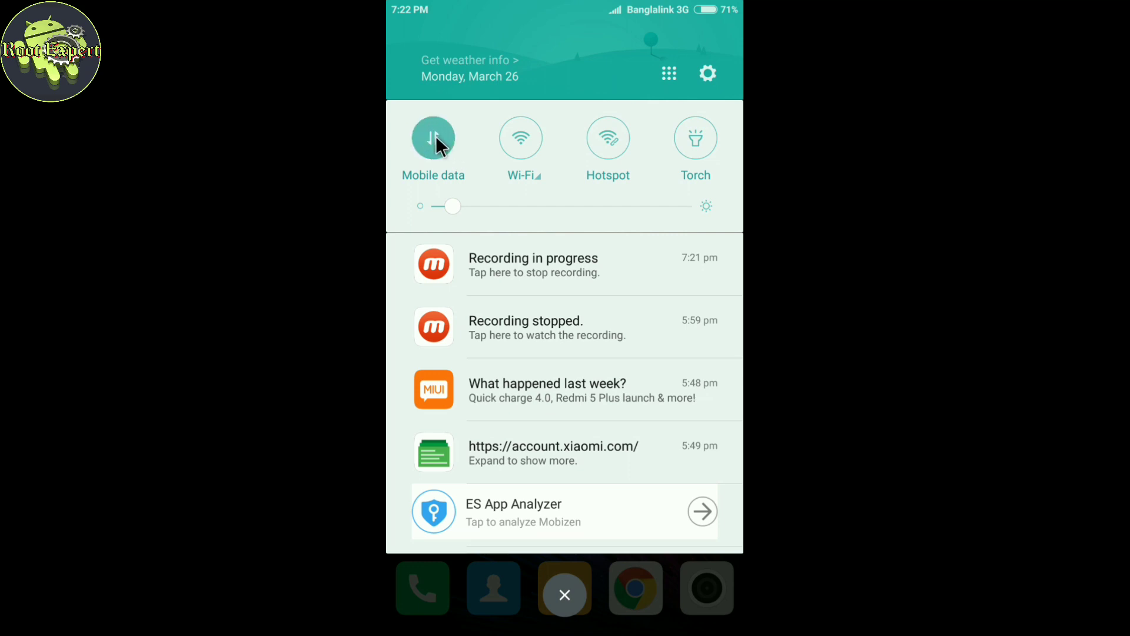
left_click(556, 600)
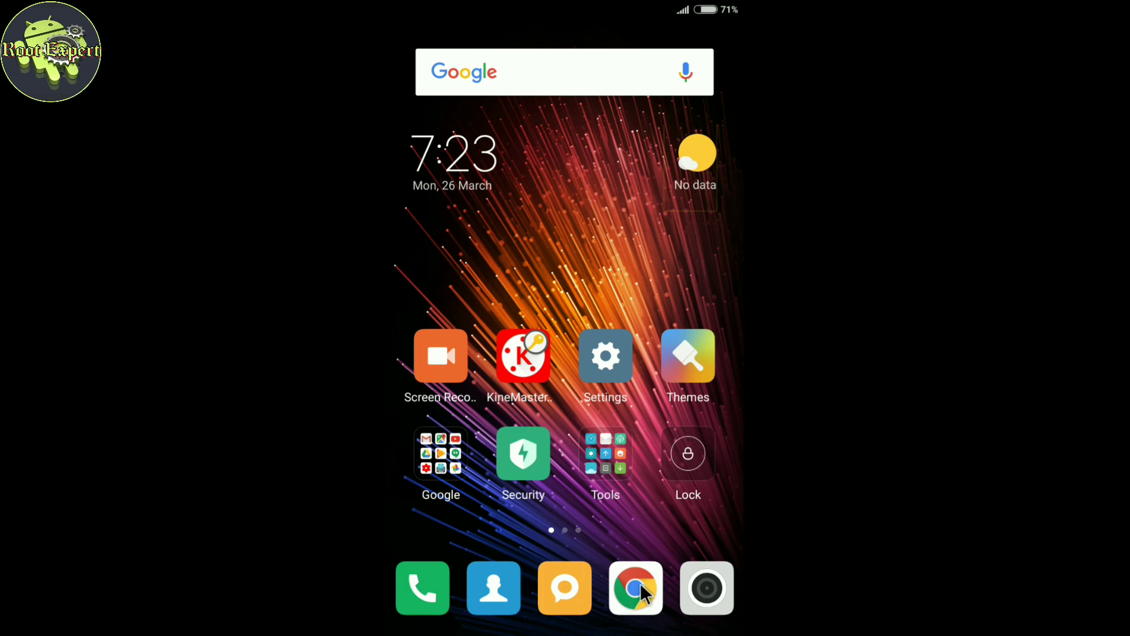
left_click(635, 588)
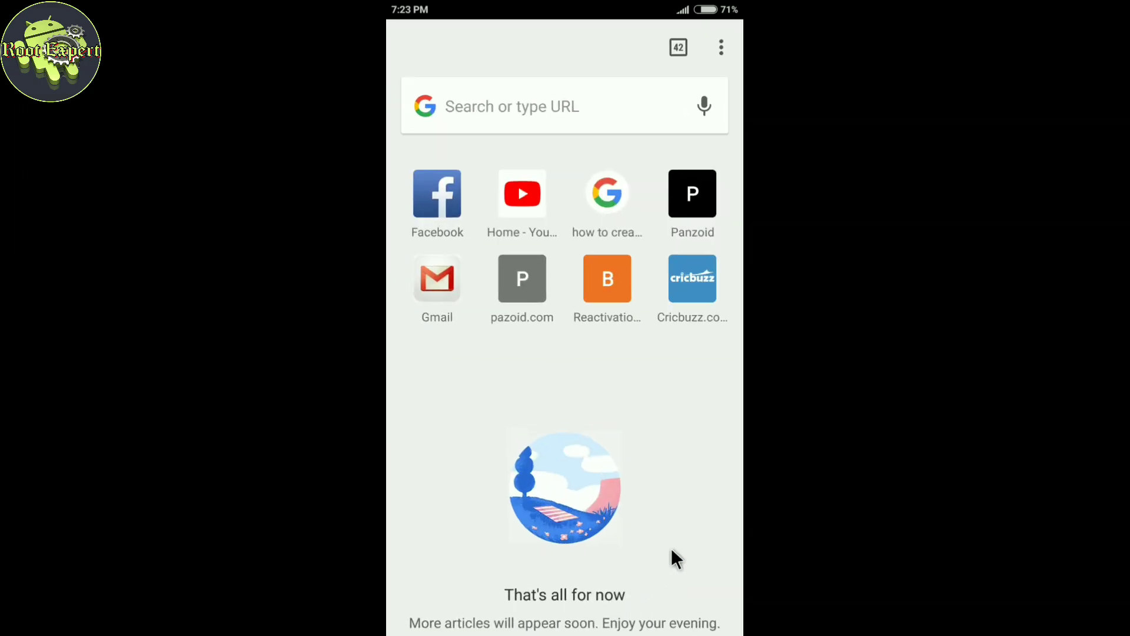
left_click(580, 105)
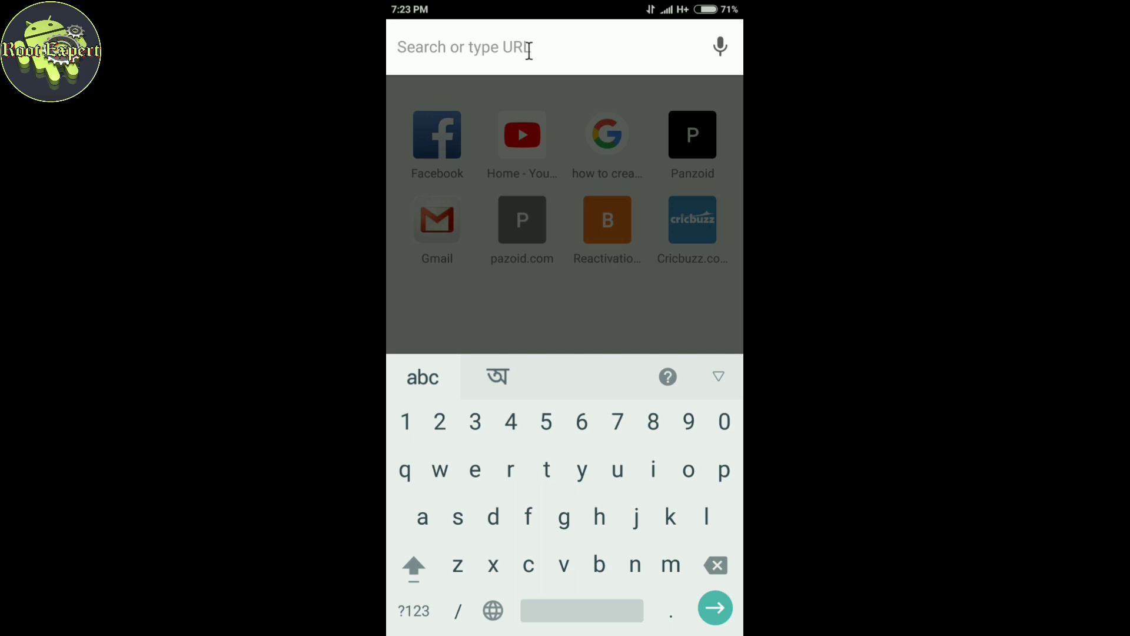
left_click(529, 50)
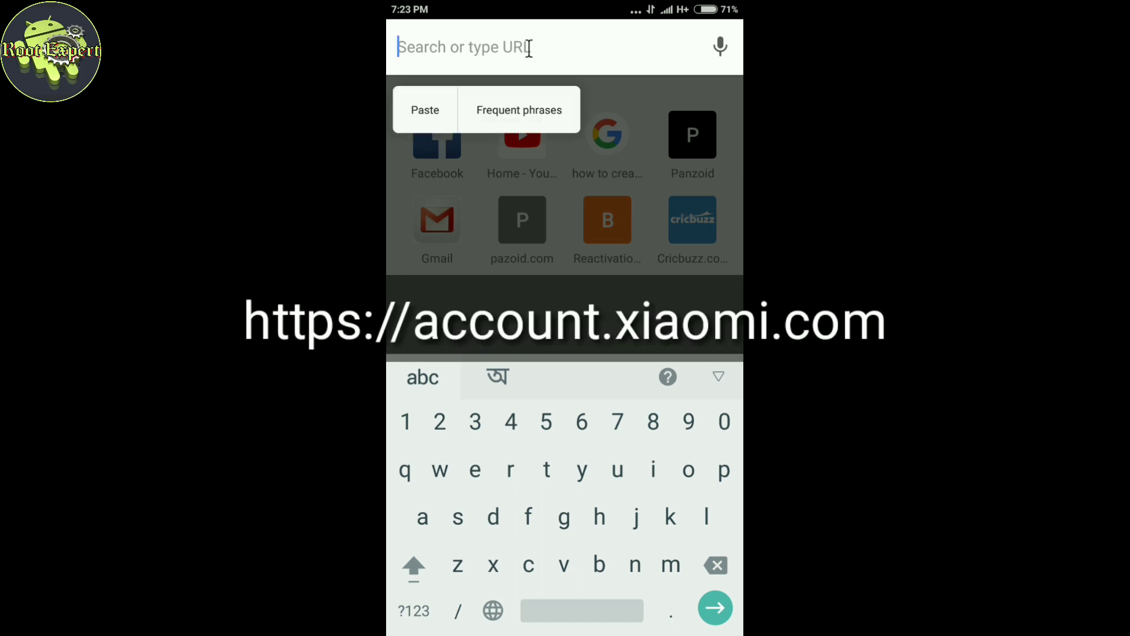
left_click(424, 109)
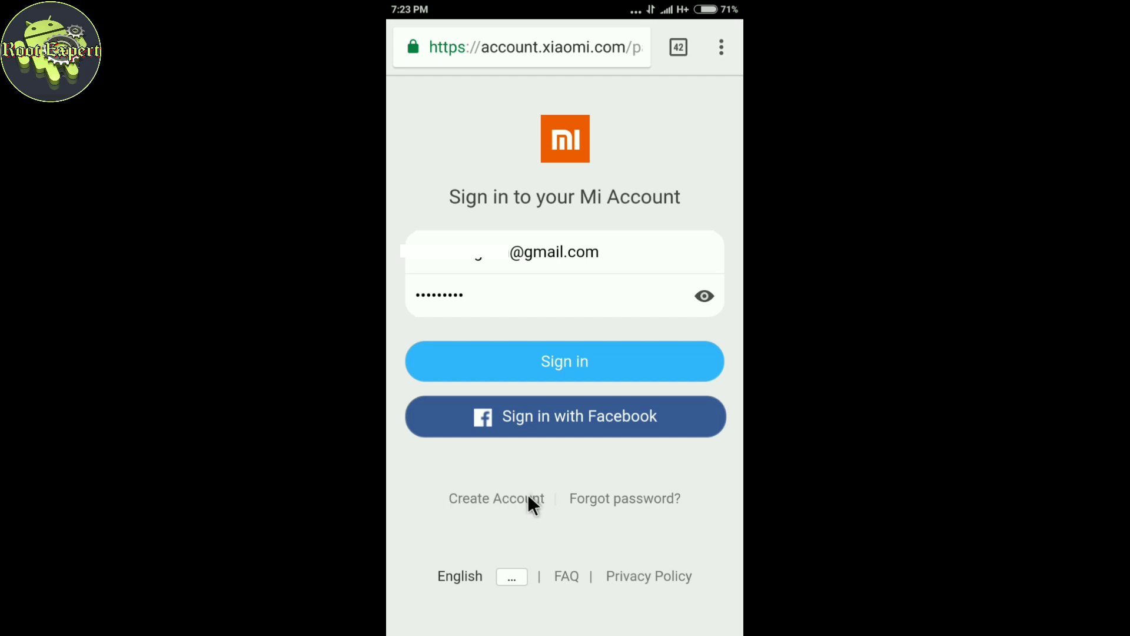
Step: Start a new Mi Account registration and choose Bangladesh from the Country/Region list
left_click(528, 497)
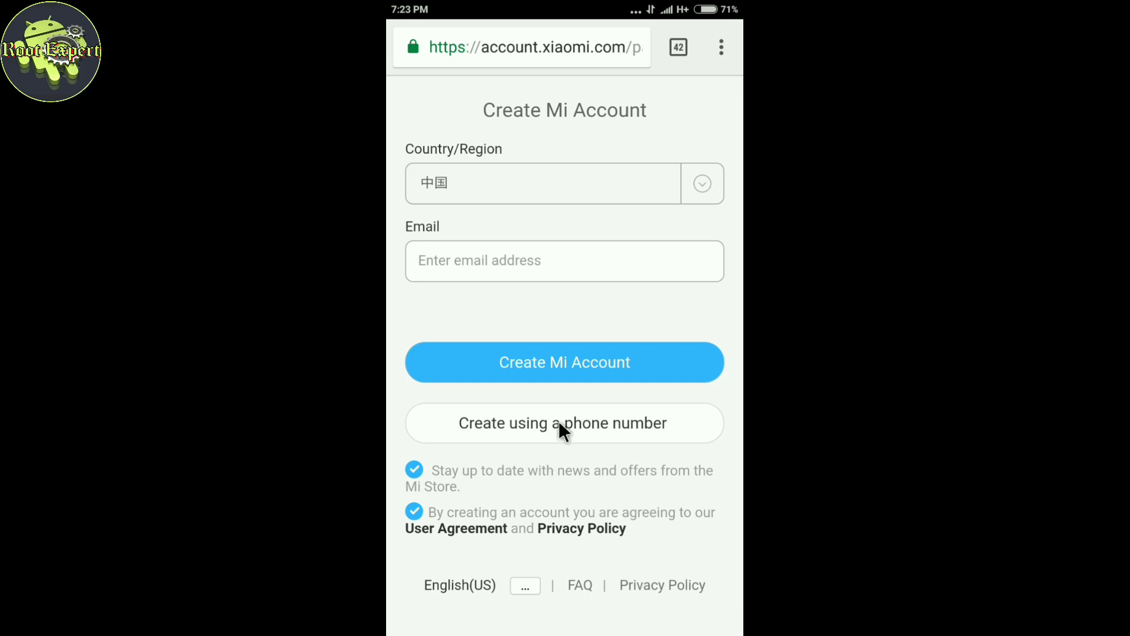
left_click(562, 178)
scroll(507, 363, "down", 2)
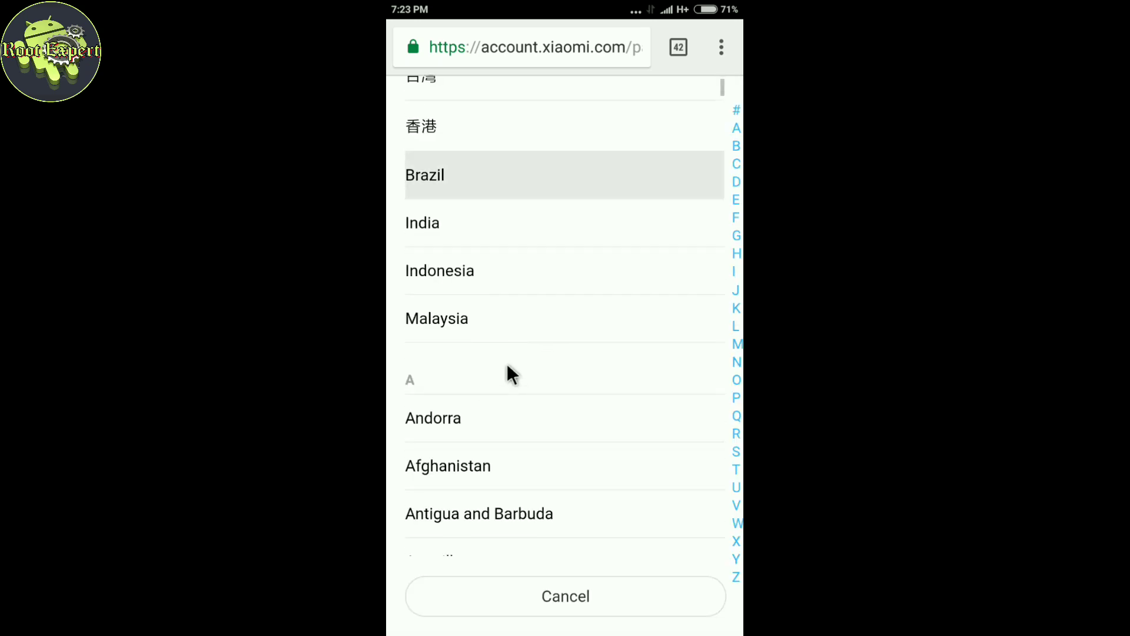
scroll(507, 363, "down", 2)
scroll(512, 366, "down", 4)
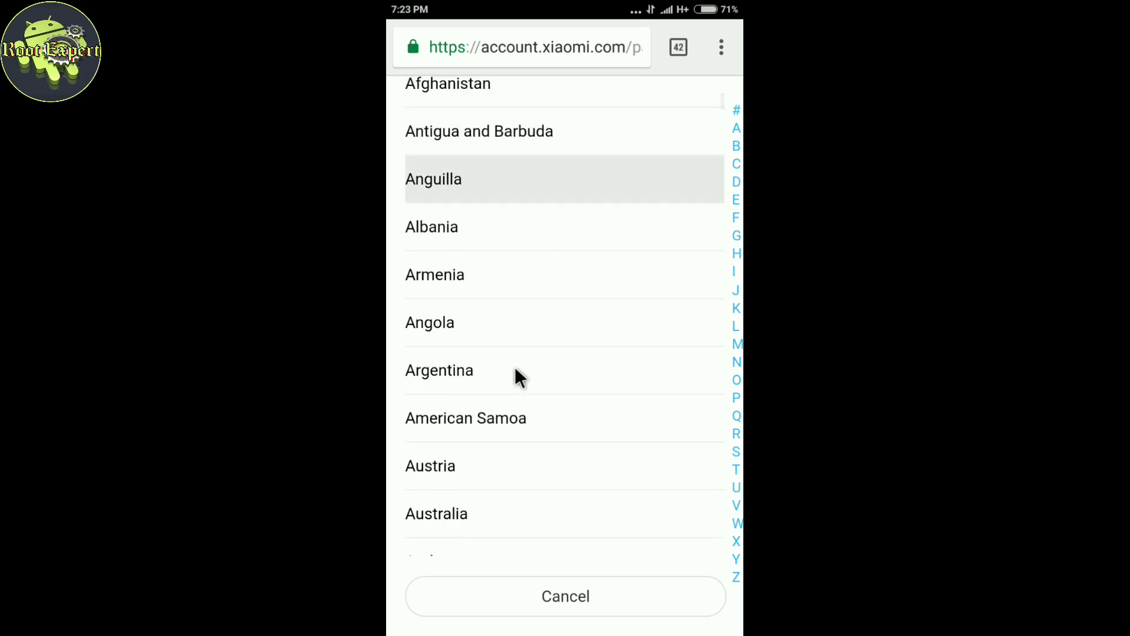
scroll(516, 366, "down", 5)
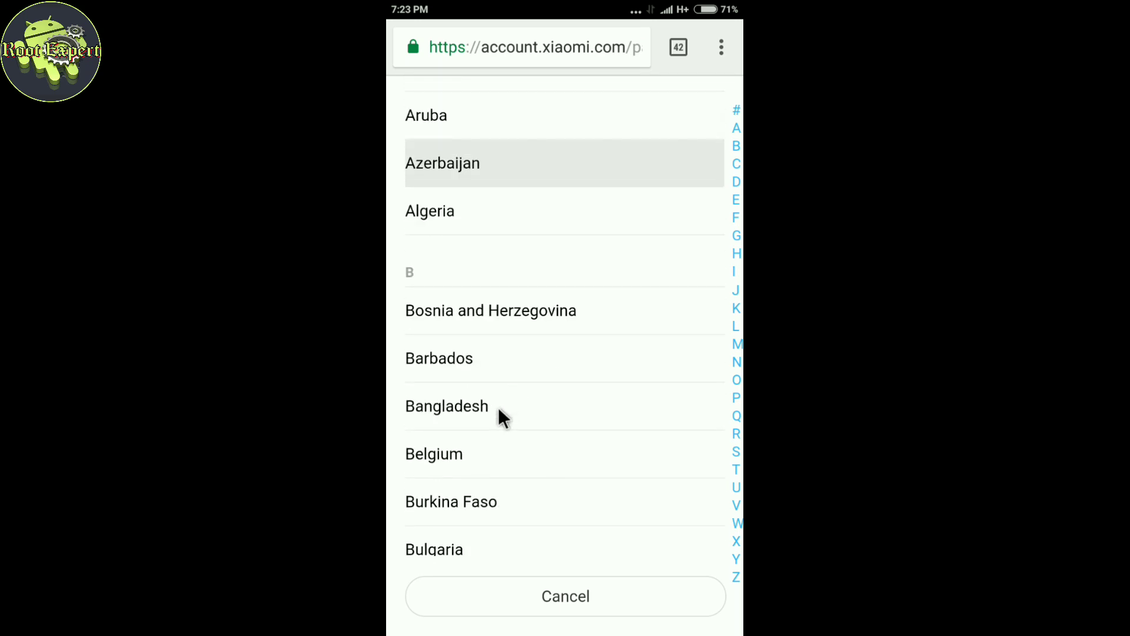
left_click(499, 407)
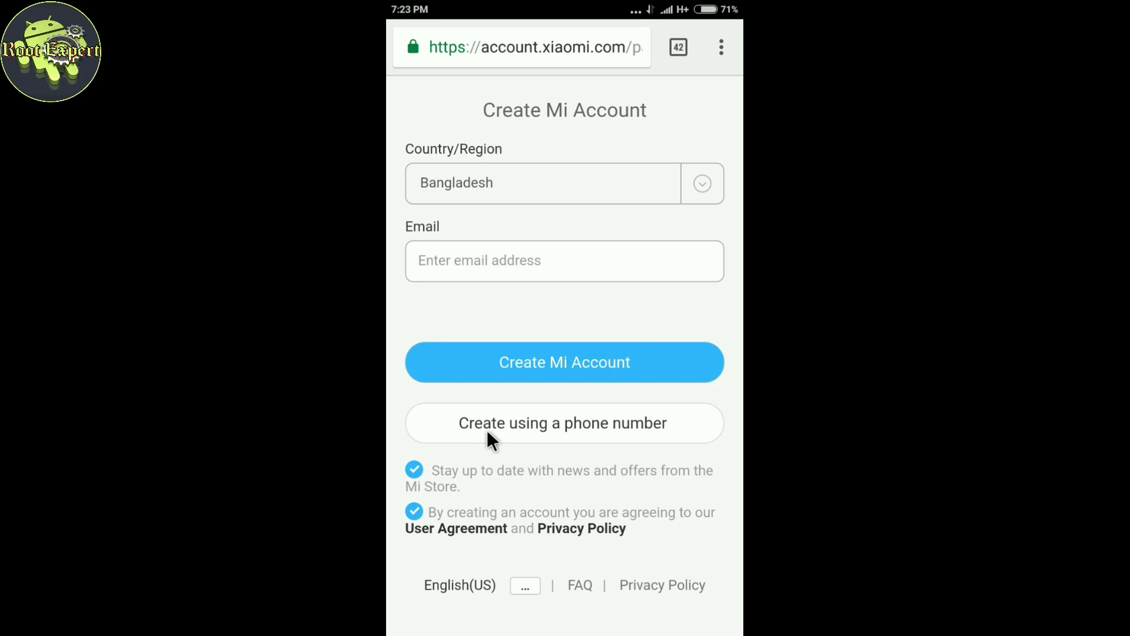
Step: Switch to 'Create using a phone number' and re-select Bangladesh so the dialling code is +880
left_click(618, 426)
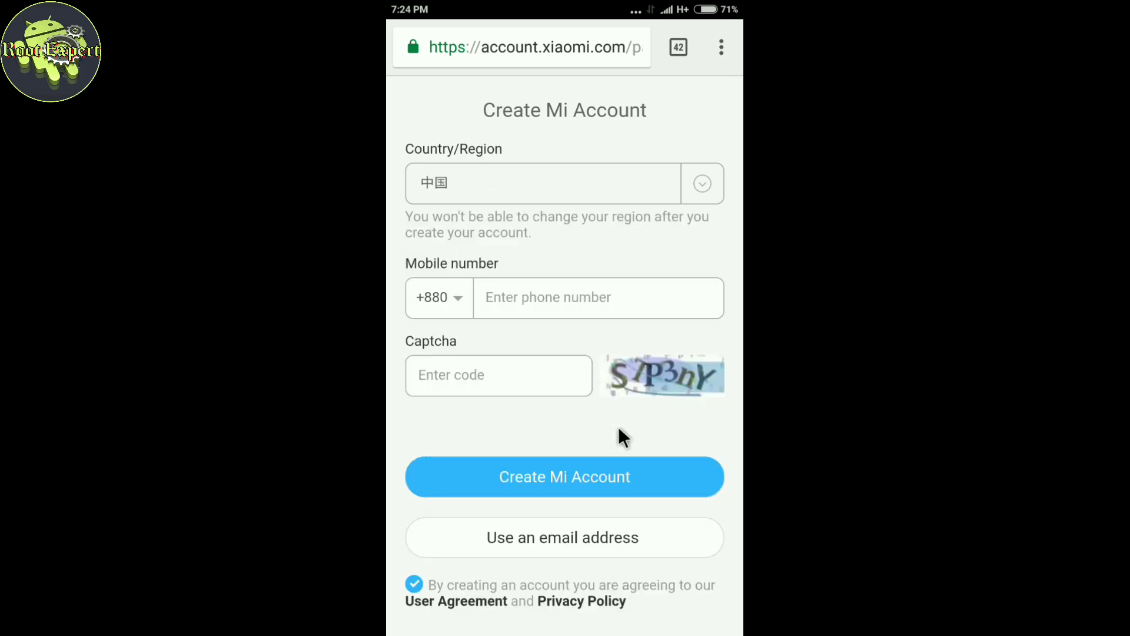
left_click(623, 180)
scroll(622, 195, "down", 8)
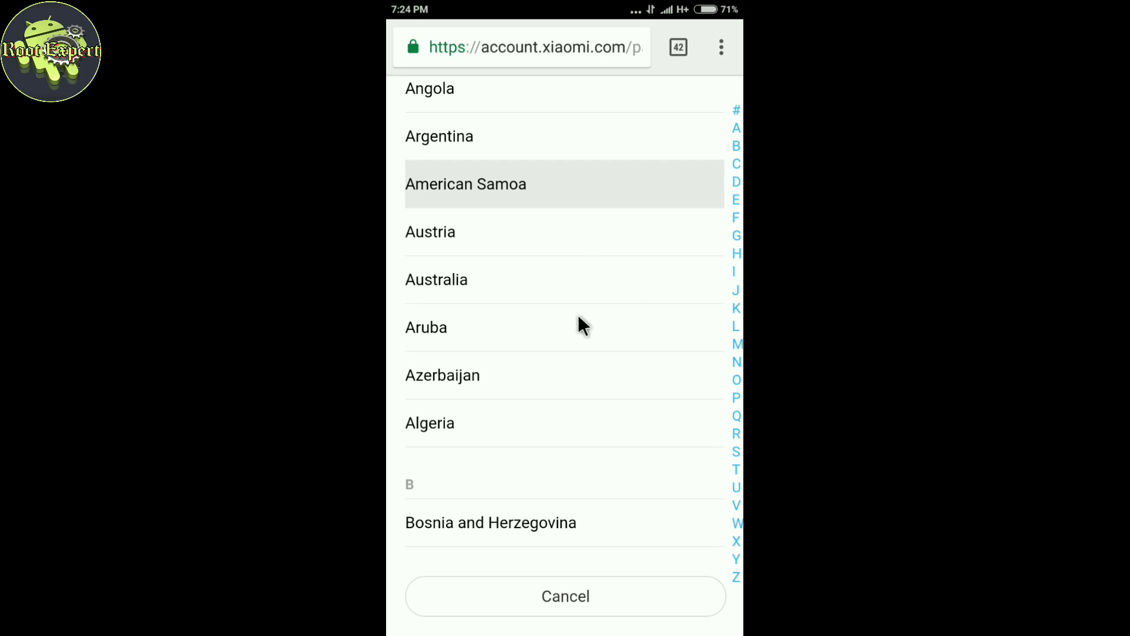
scroll(530, 318, "down", 1)
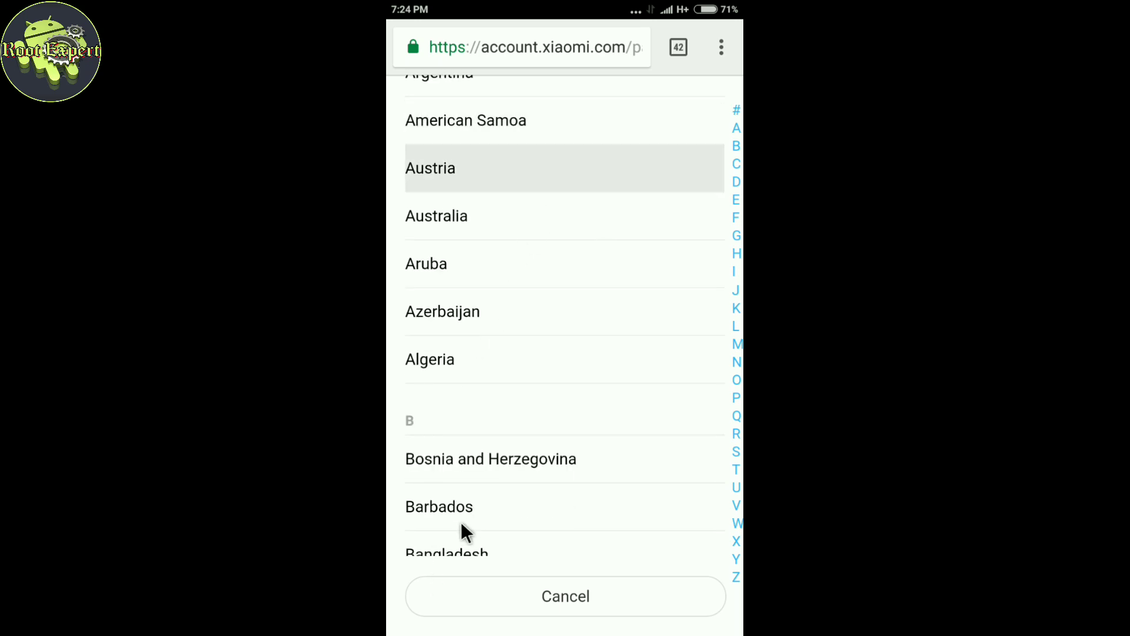
left_click(452, 548)
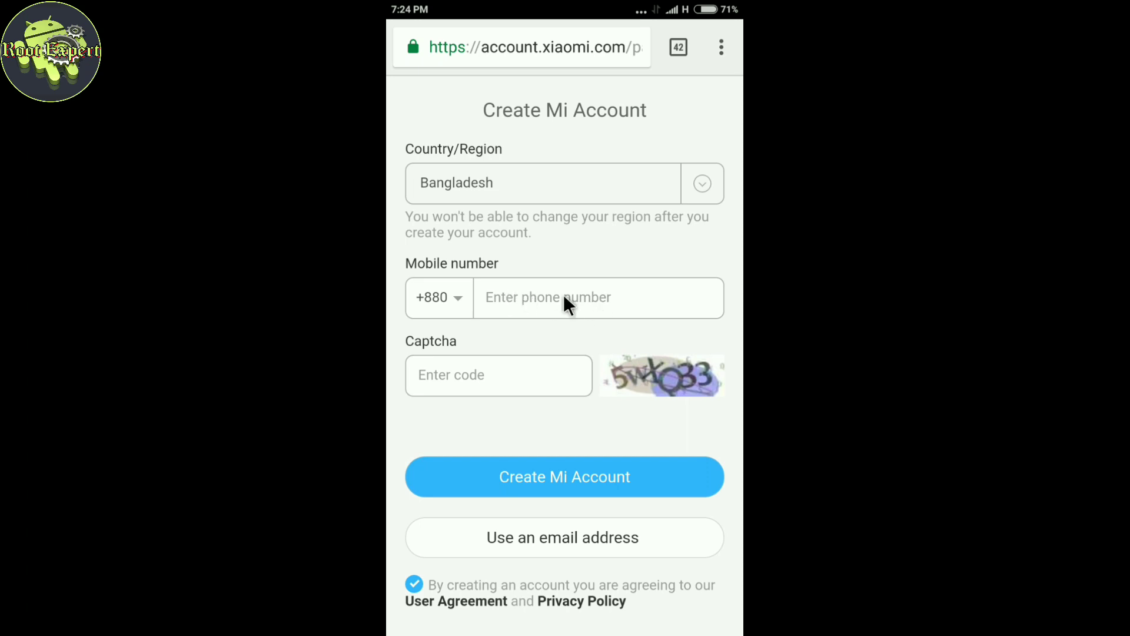
Step: Enter the Bangladesh mobile number and the captcha shown, then submit to request an SMS code
left_click(603, 299)
type("19944516")
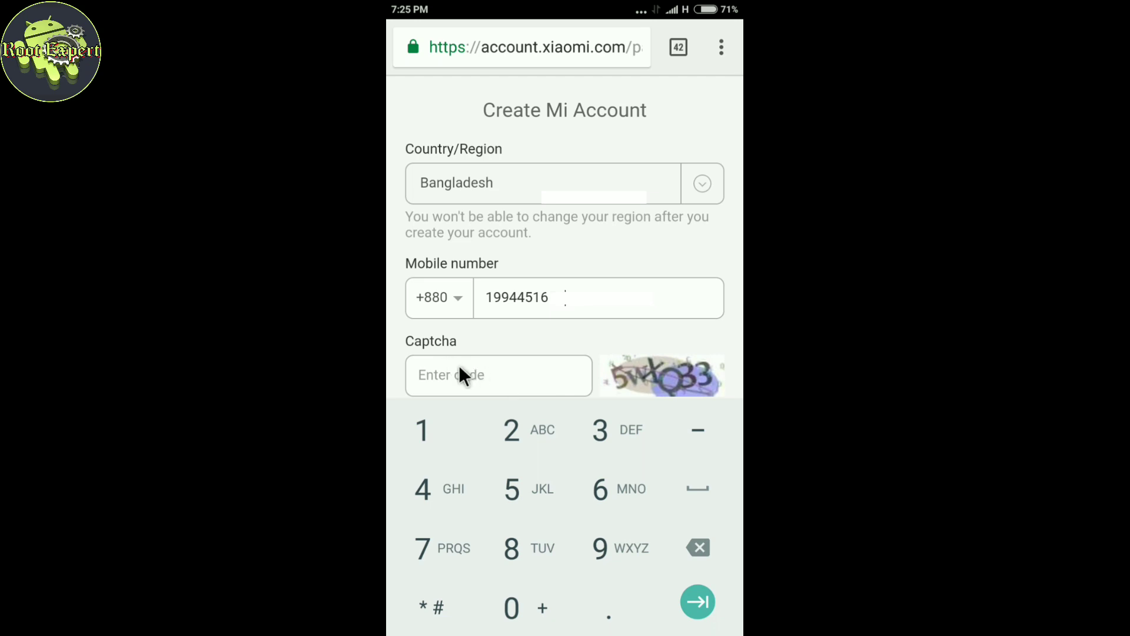
left_click(431, 374)
type("5w")
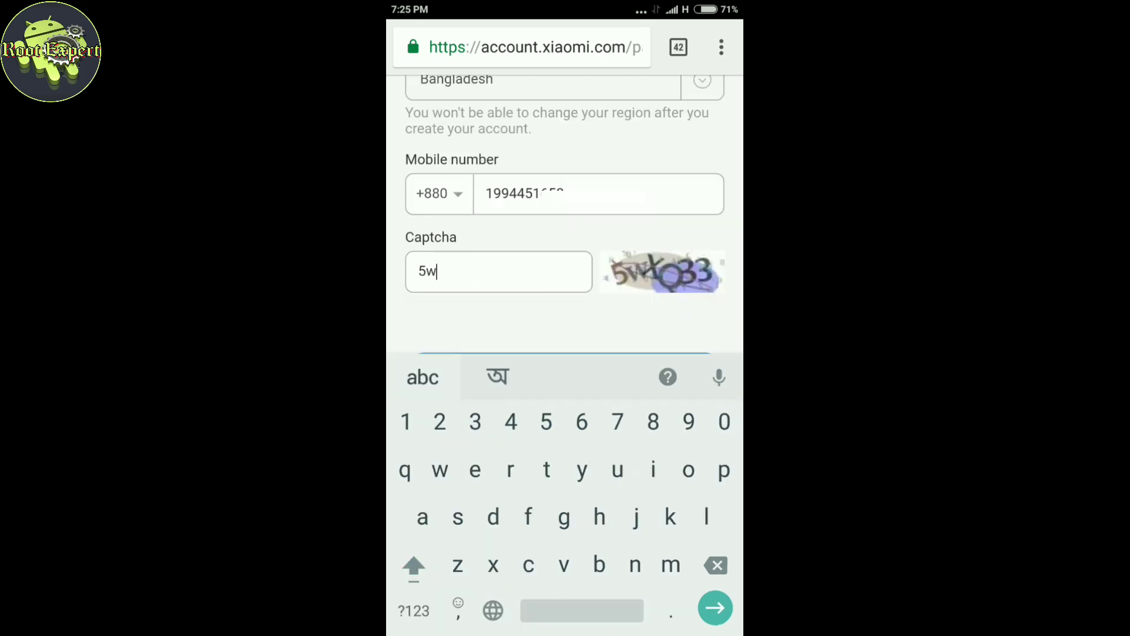
type("XQ33")
scroll(648, 156, "down", 1)
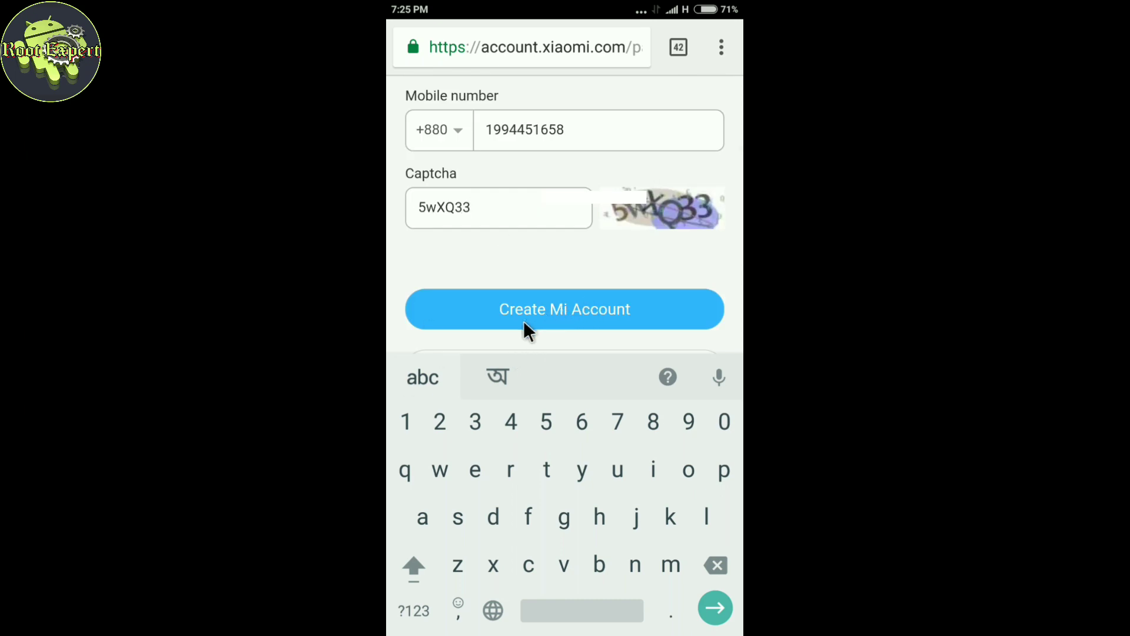
left_click(576, 312)
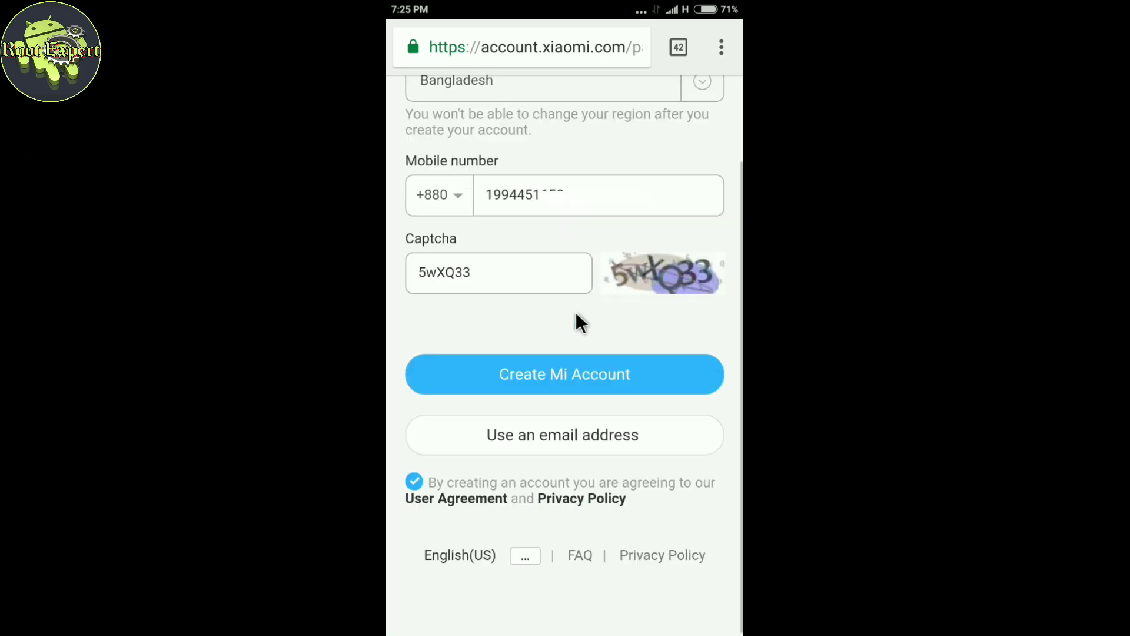
left_click(597, 367)
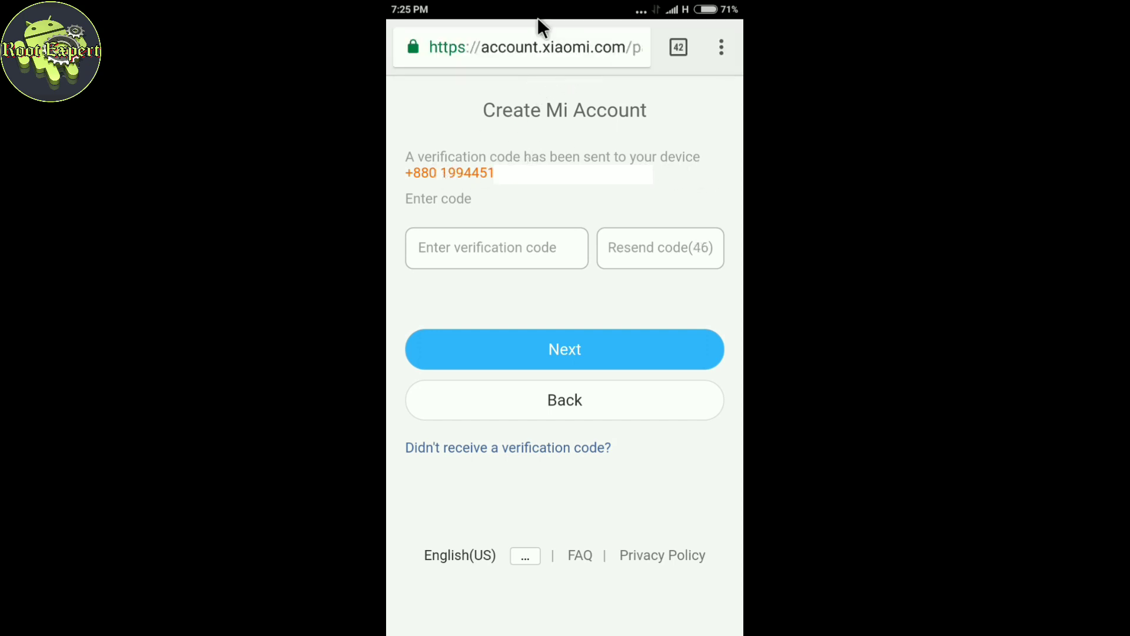
left_click_drag(546, 11, 473, 301)
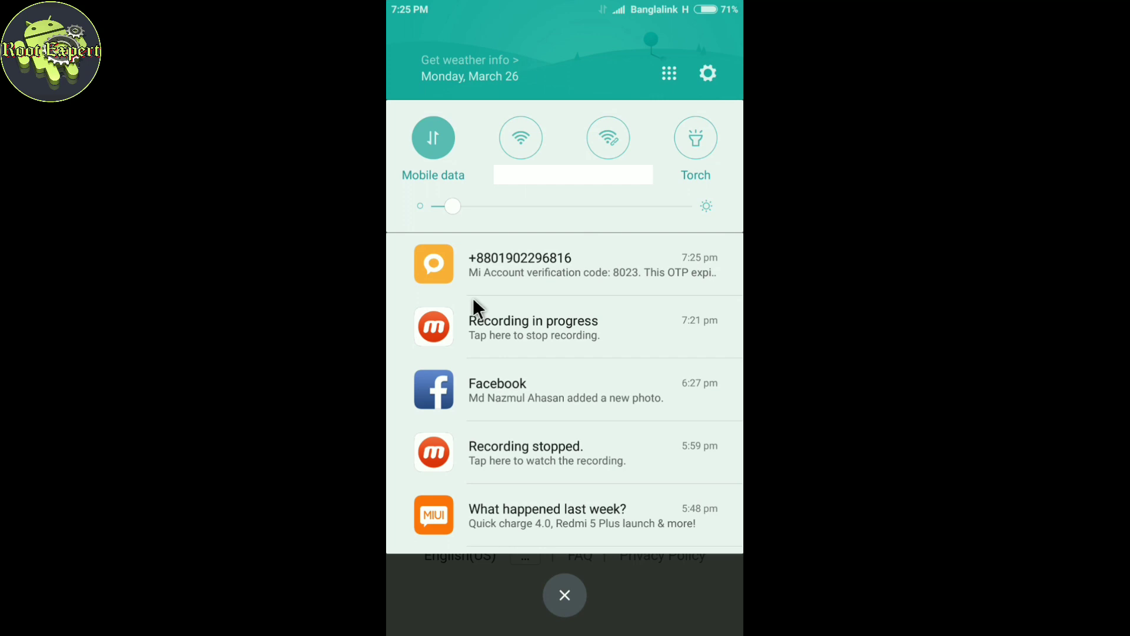
left_click(535, 264)
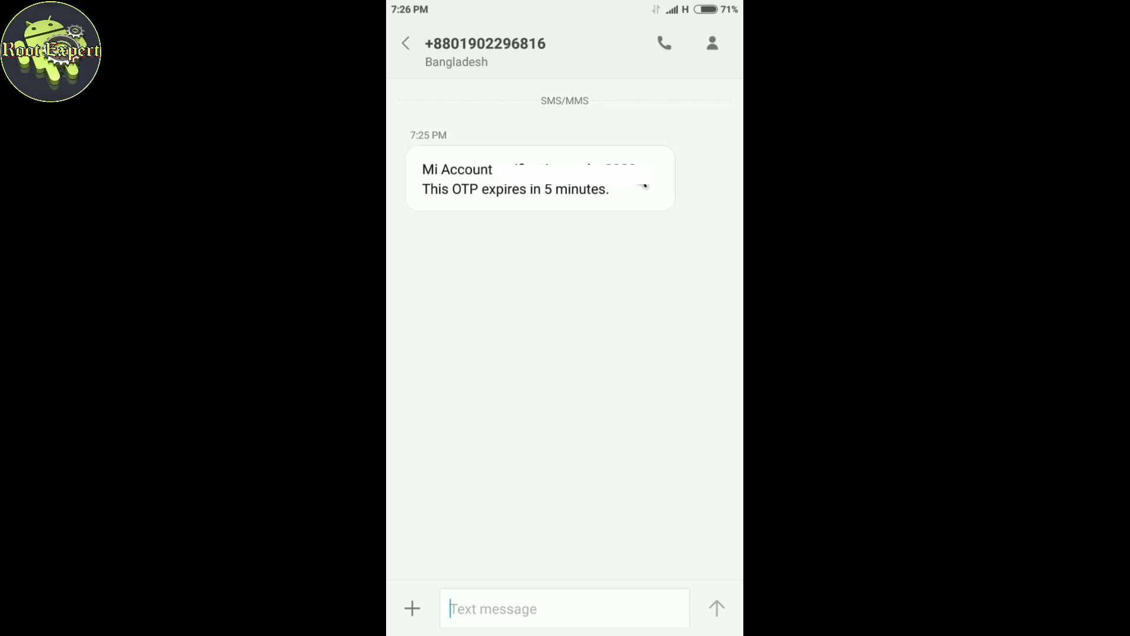
key("Escape")
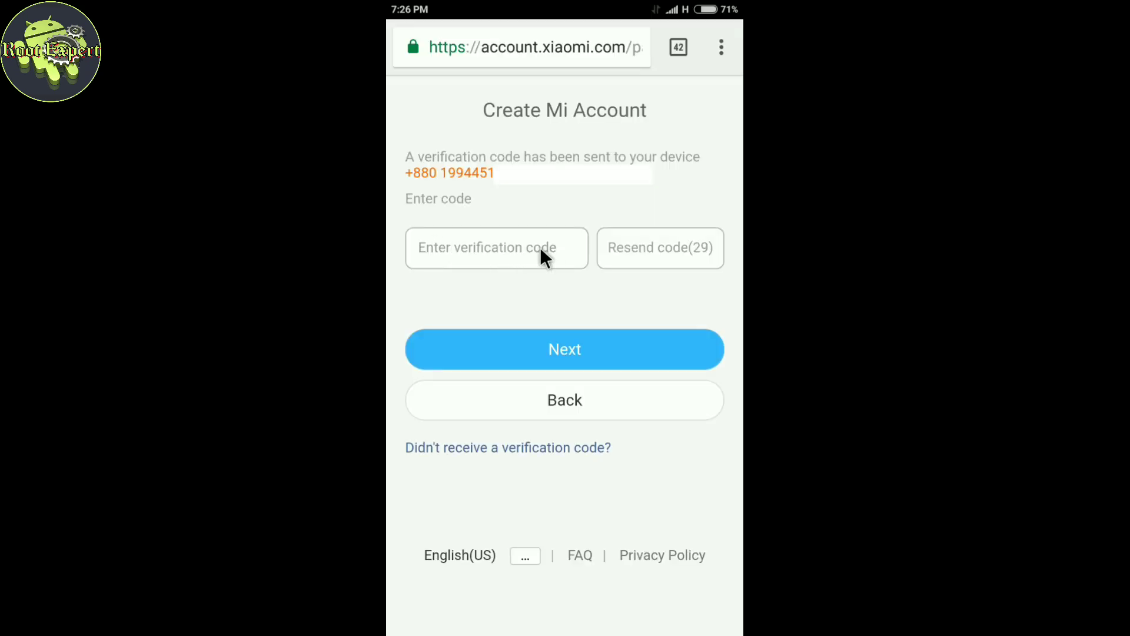
Step: Enter the four-digit SMS verification code and continue to the set-password step
left_click(452, 248)
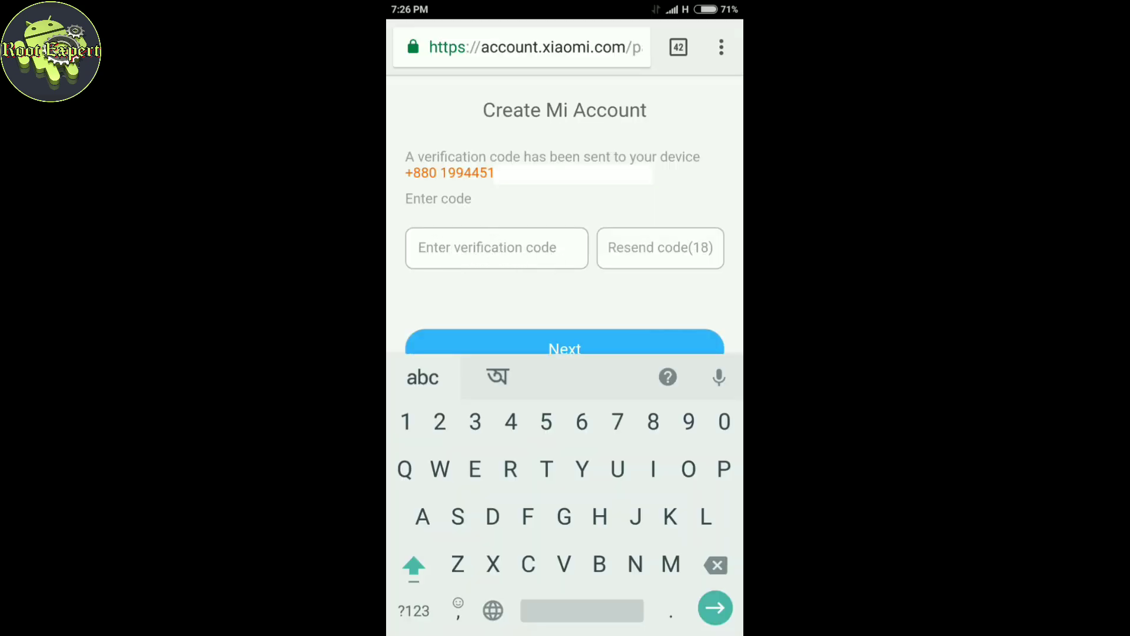
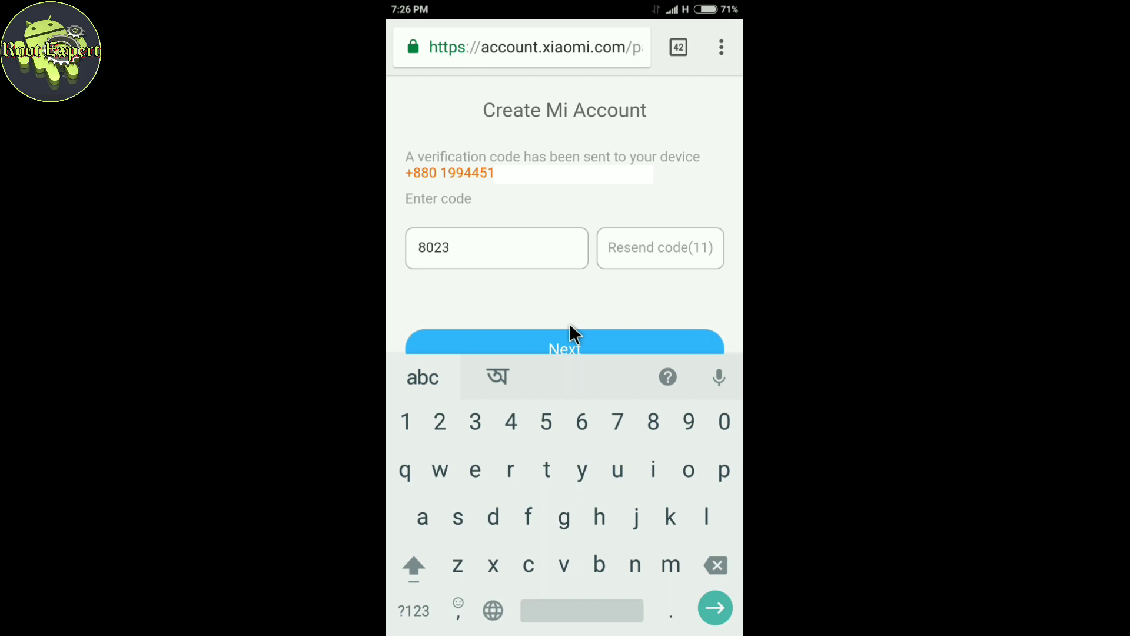
left_click(570, 323)
left_click(572, 349)
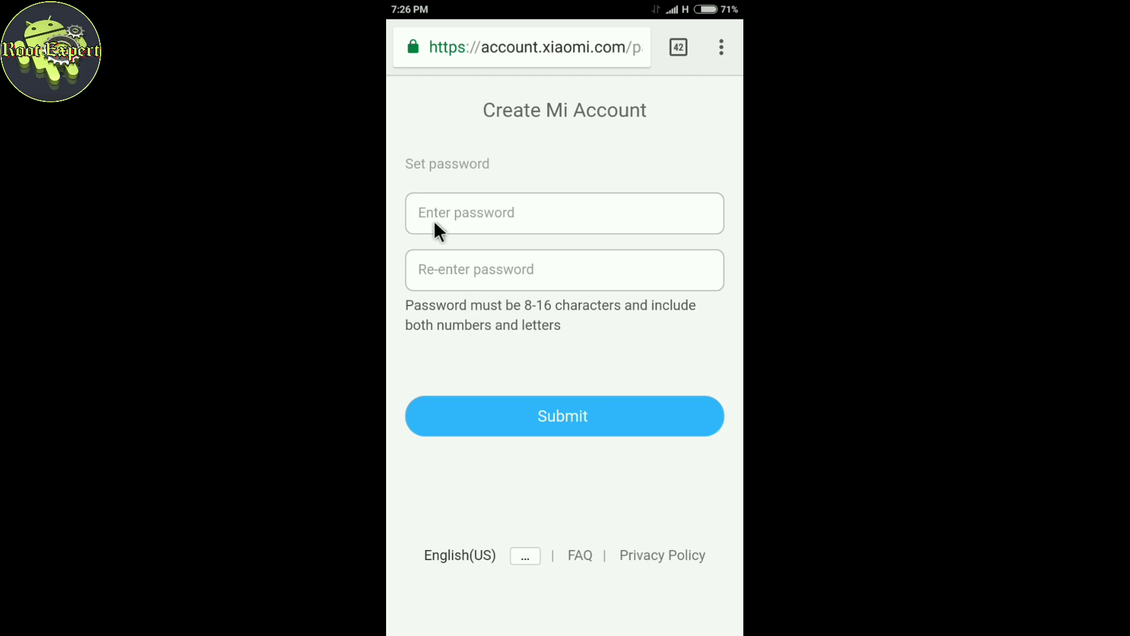
Step: Type the new nine-character account password in both 'Enter password' and 'Re-enter password' fields
left_click(477, 211)
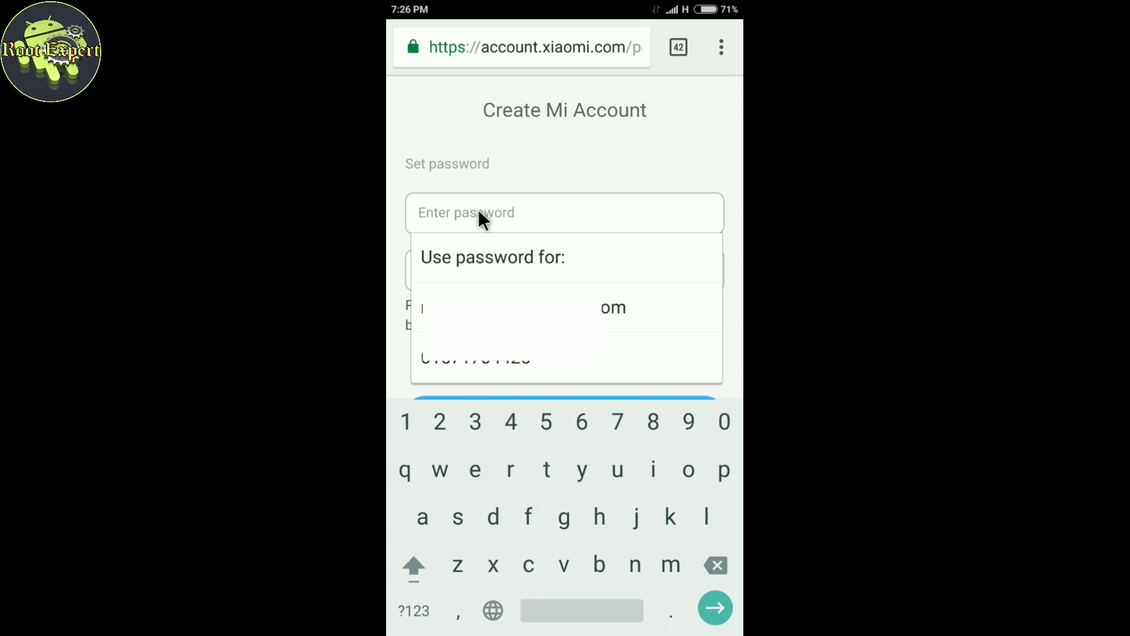
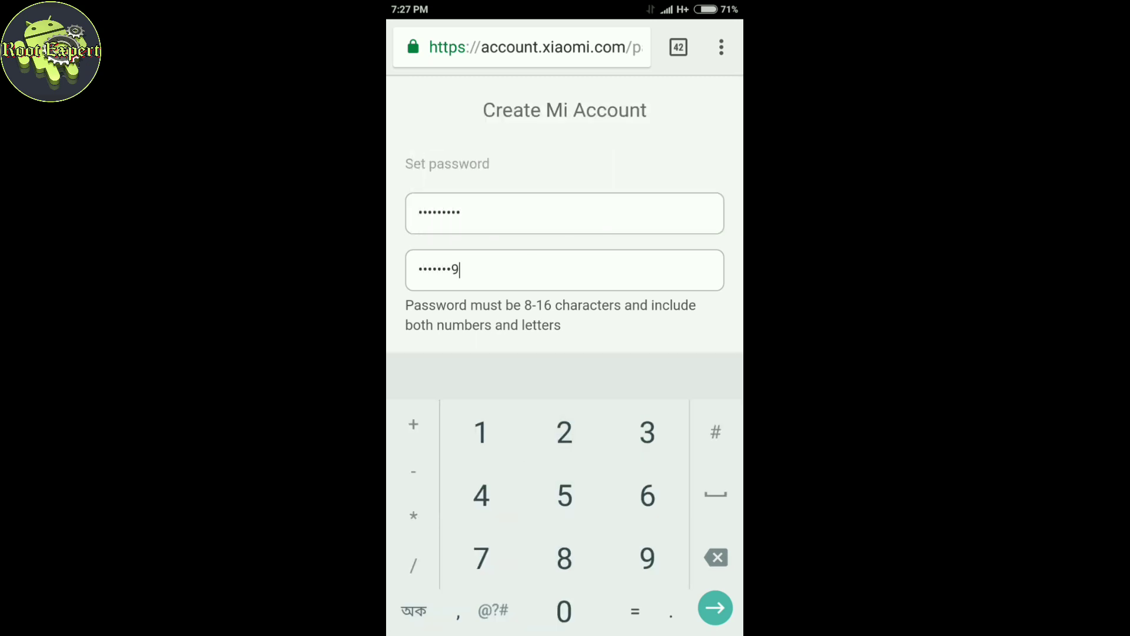
scroll(494, 211, "down", 3)
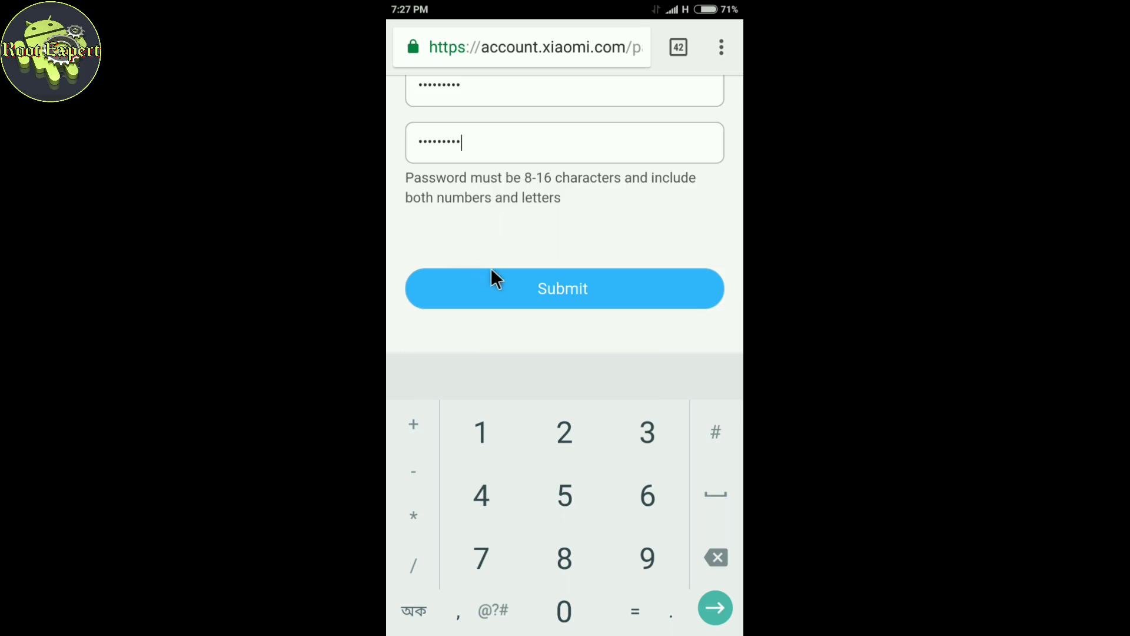
left_click(583, 284)
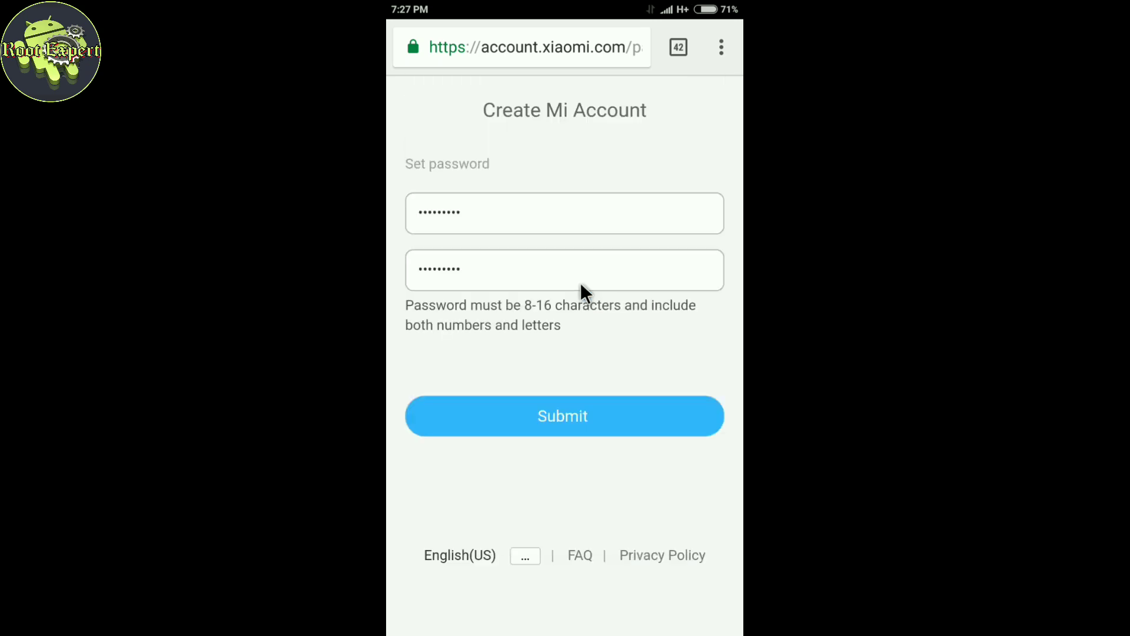
Step: Submit the password to create the account, then go from 'Account created' to Sign in
left_click(541, 414)
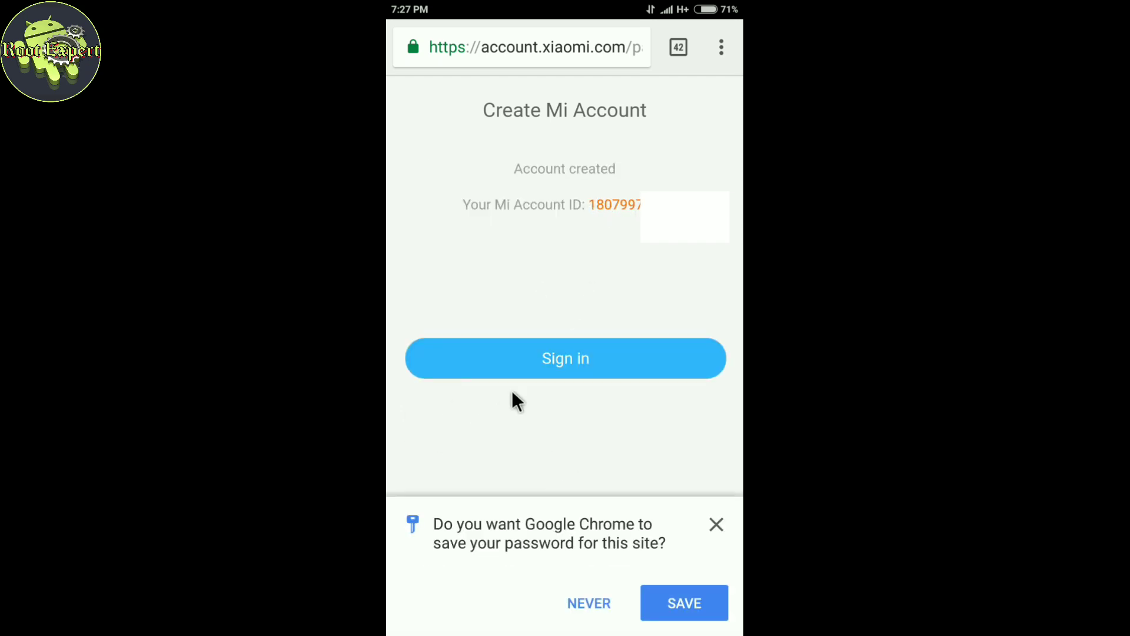
left_click(578, 358)
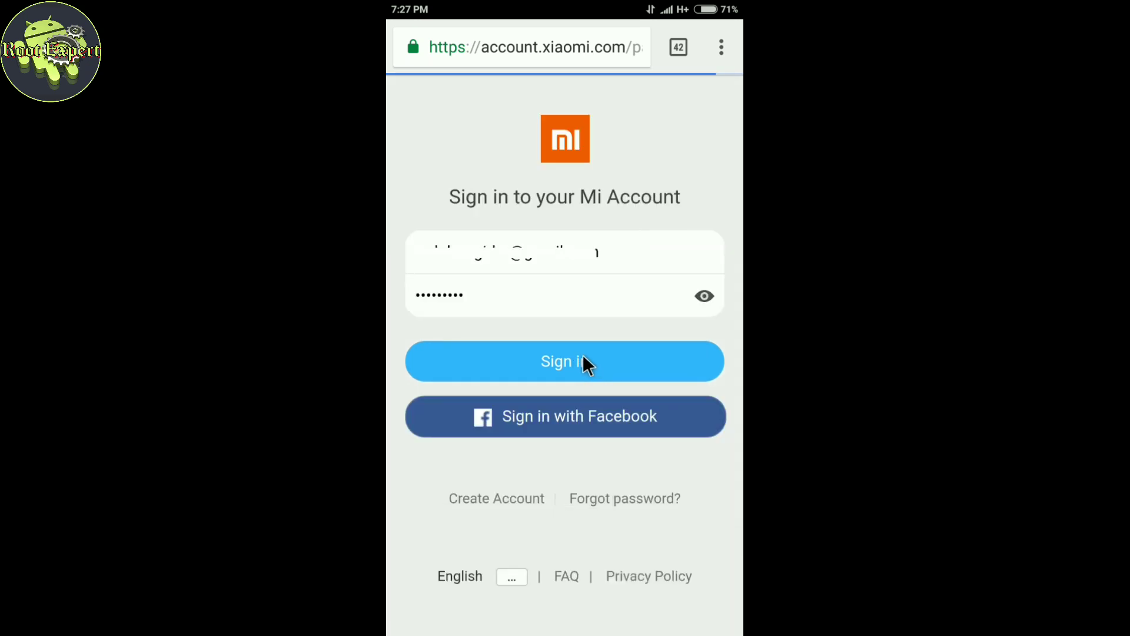